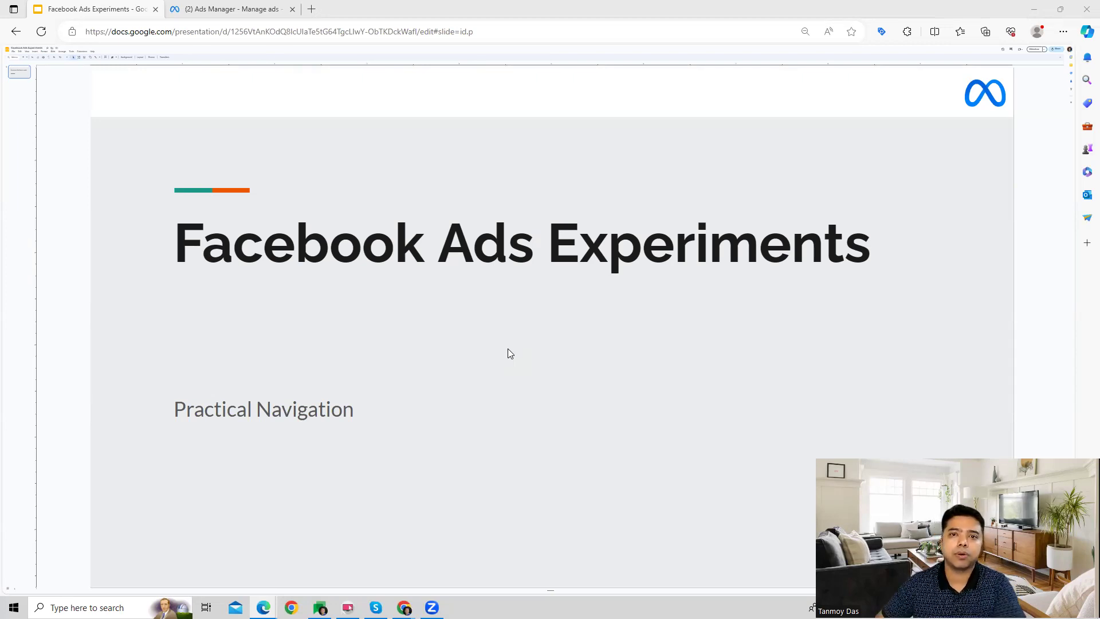
Go from the Ads Manager campaigns view through All tools to the Experiments tool
left_click(225, 8)
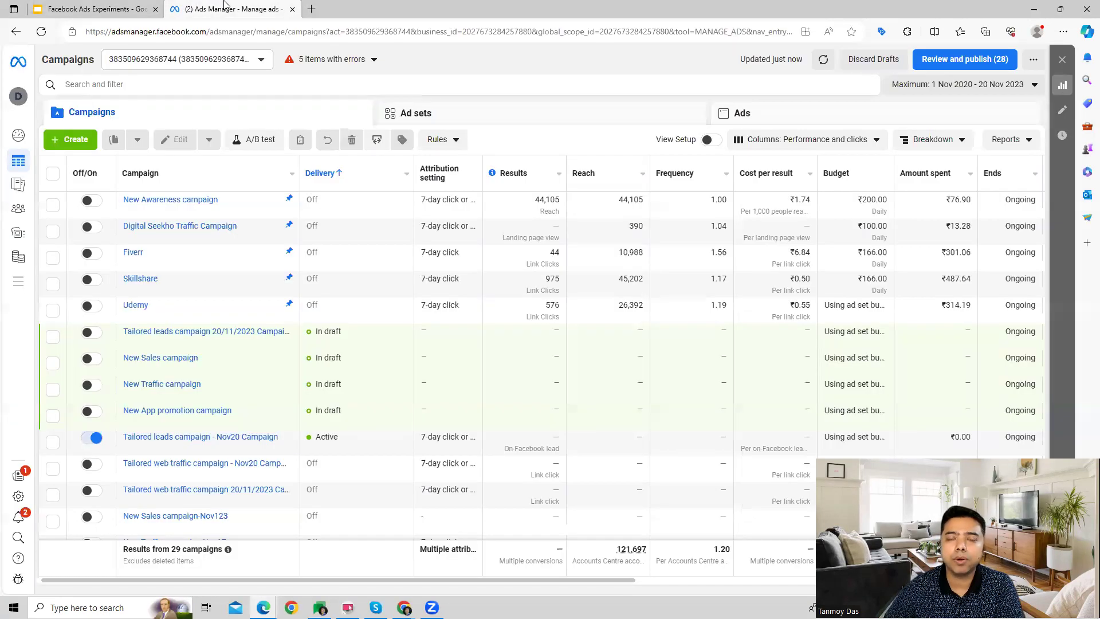
left_click(19, 286)
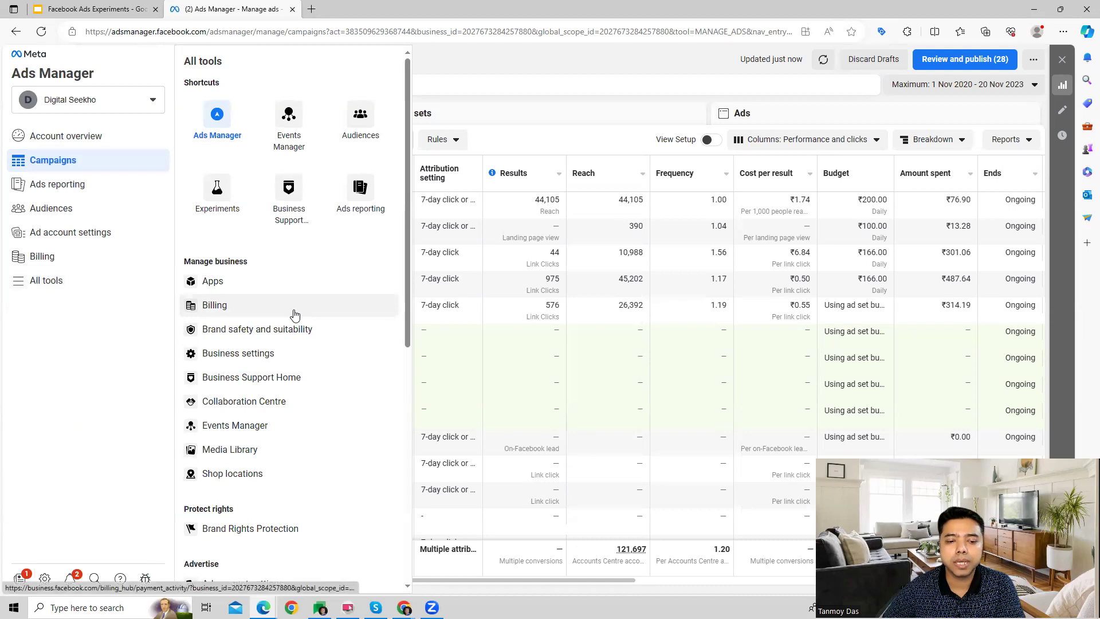
scroll(294, 313, "down", 3)
scroll(294, 314, "down", 5)
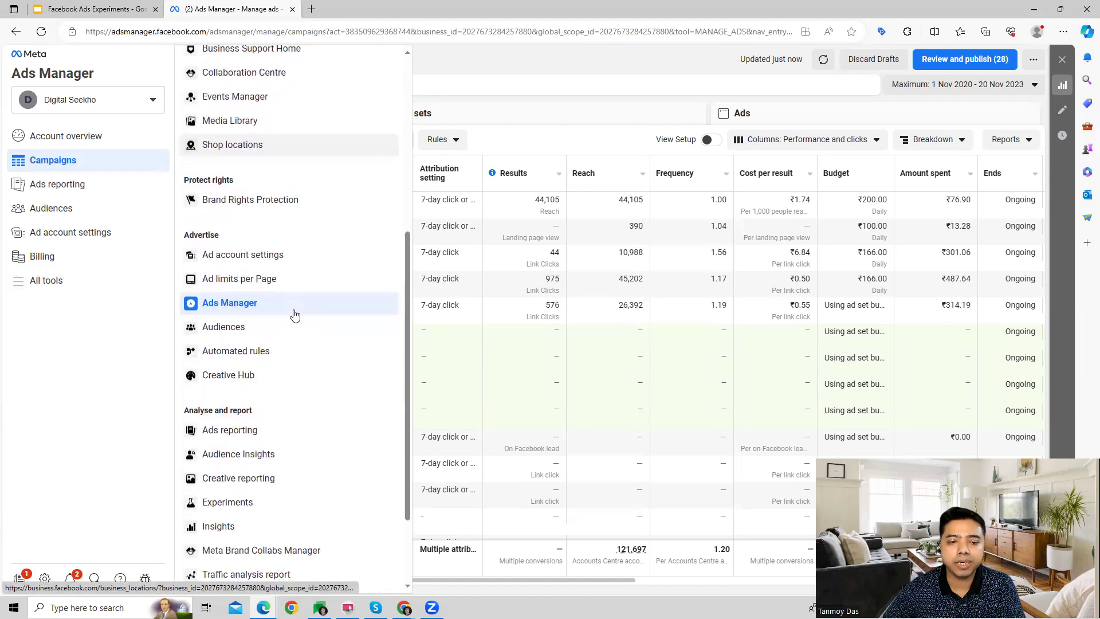
left_click(229, 396)
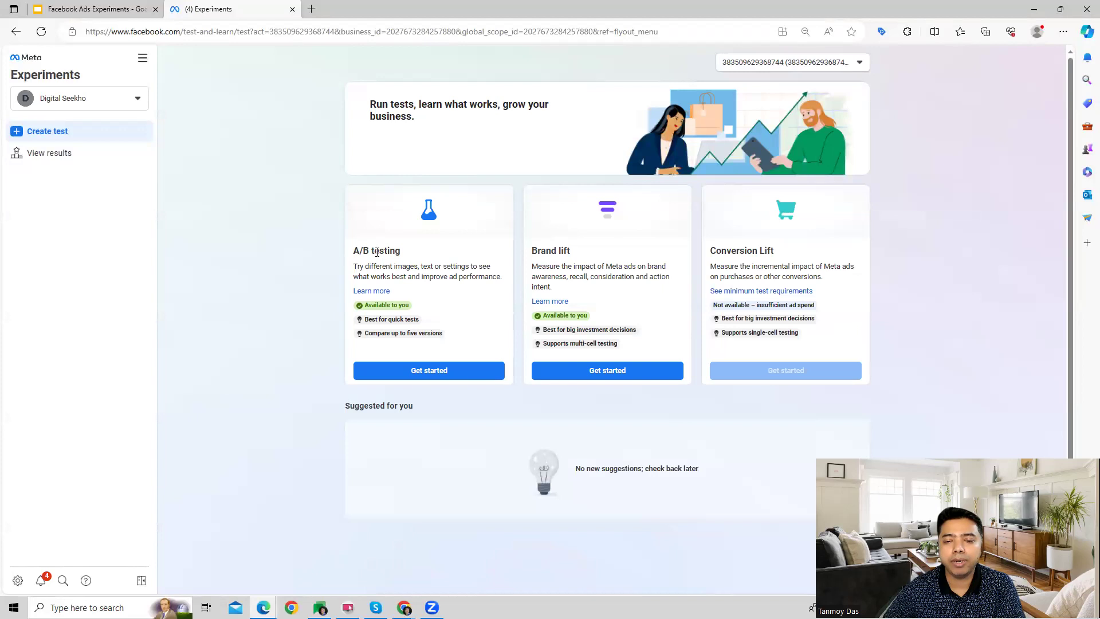
Compare the A/B testing, Brand lift and Conversion Lift test types, then begin an A/B test
double_click(378, 252)
double_click(544, 251)
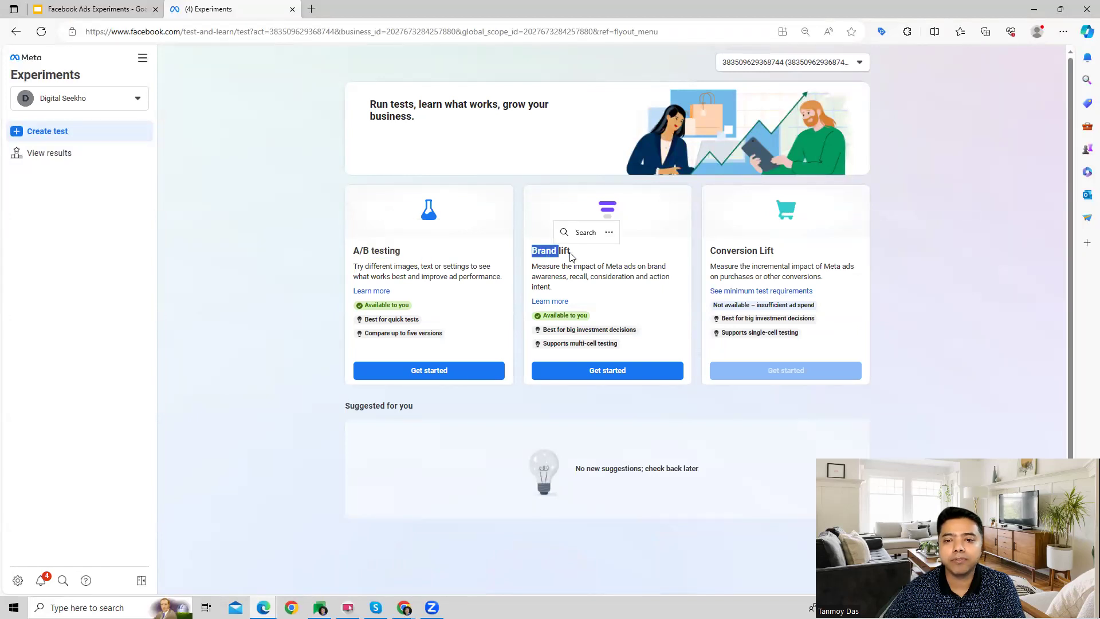
left_click(571, 256)
double_click(752, 253)
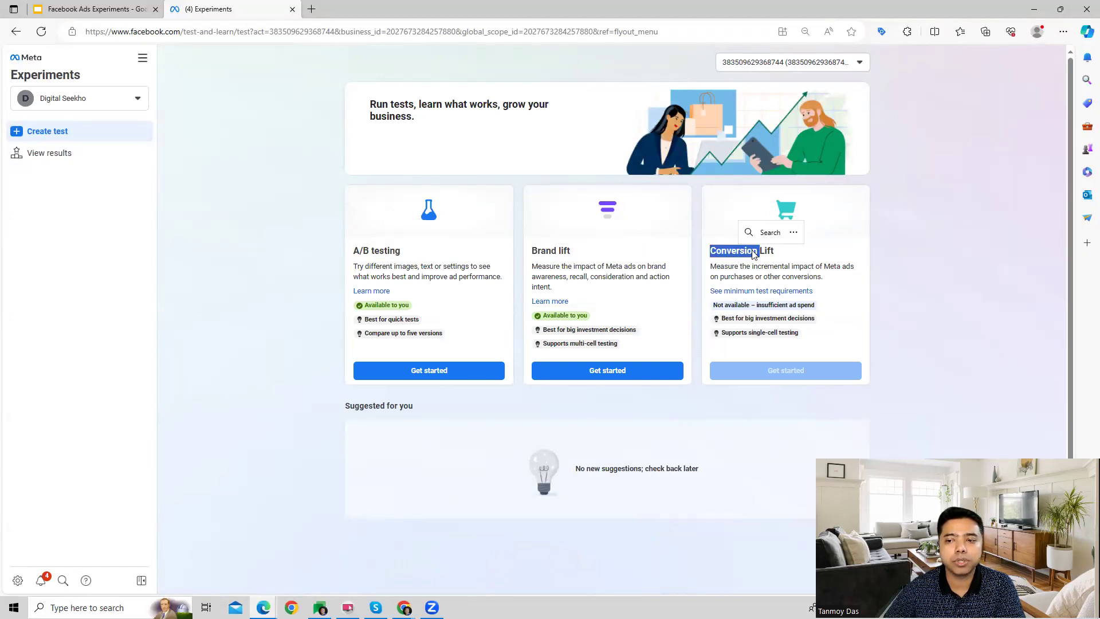
double_click(768, 253)
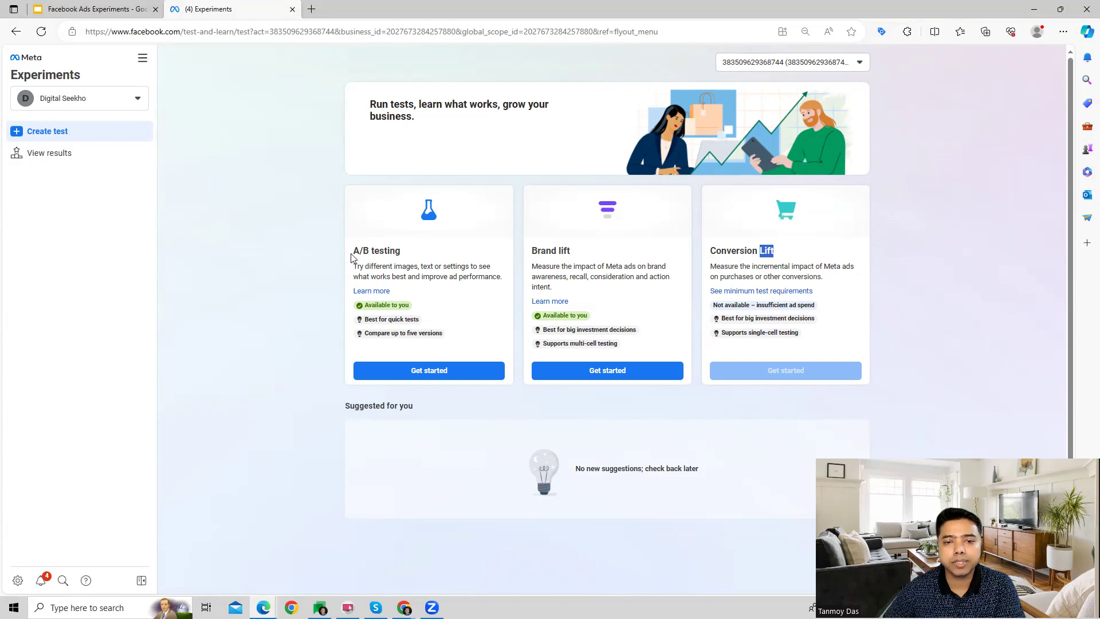
left_click_drag(351, 256, 403, 253)
left_click(431, 370)
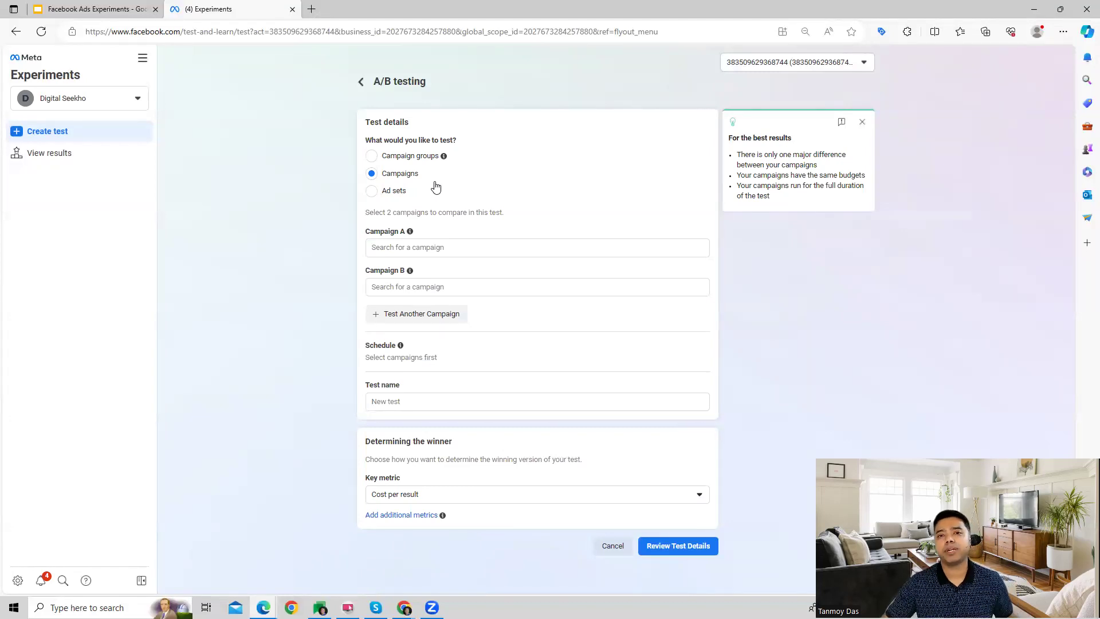
Compare ad sets: Tailored leads campaign - Nov20 Ad Set as A, Tailored web traffic campaign - Nov20 Ad Set as B
left_click(400, 193)
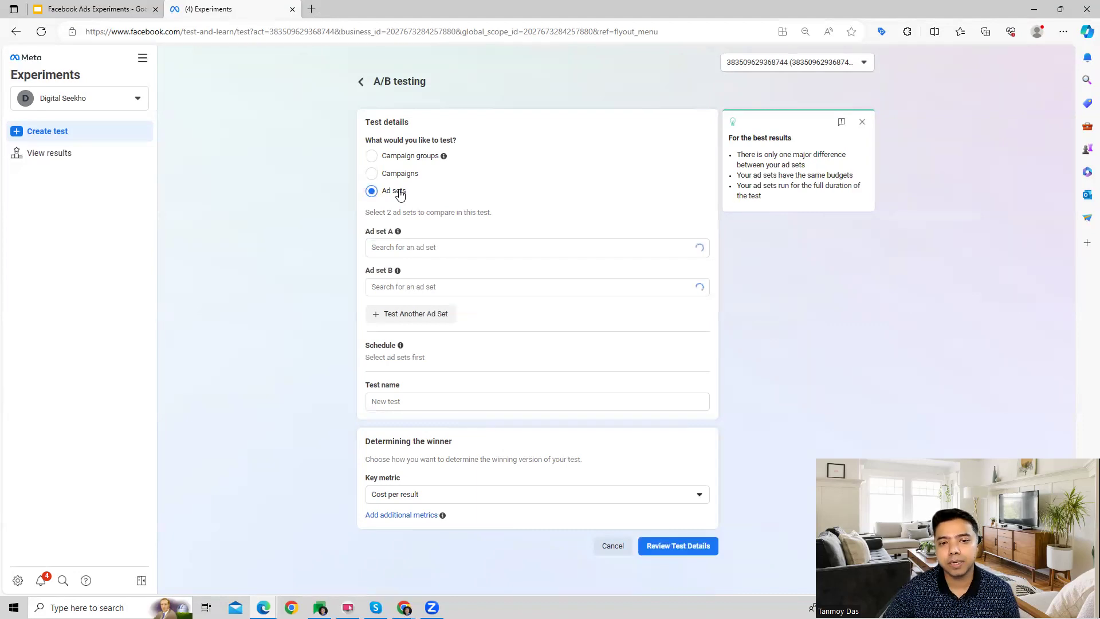
left_click(403, 245)
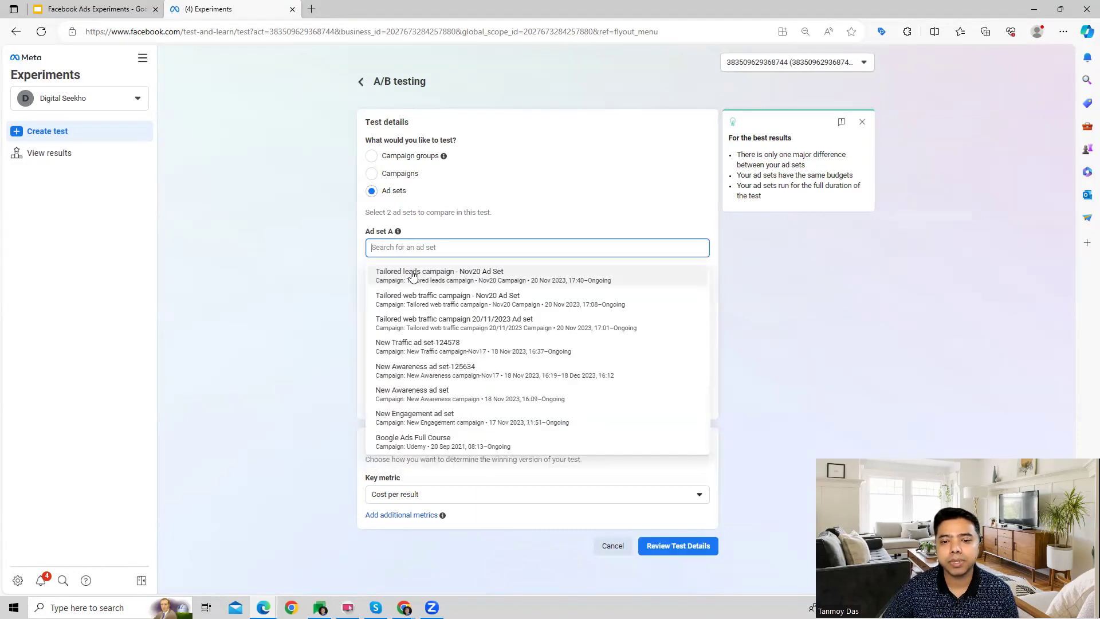
left_click(412, 272)
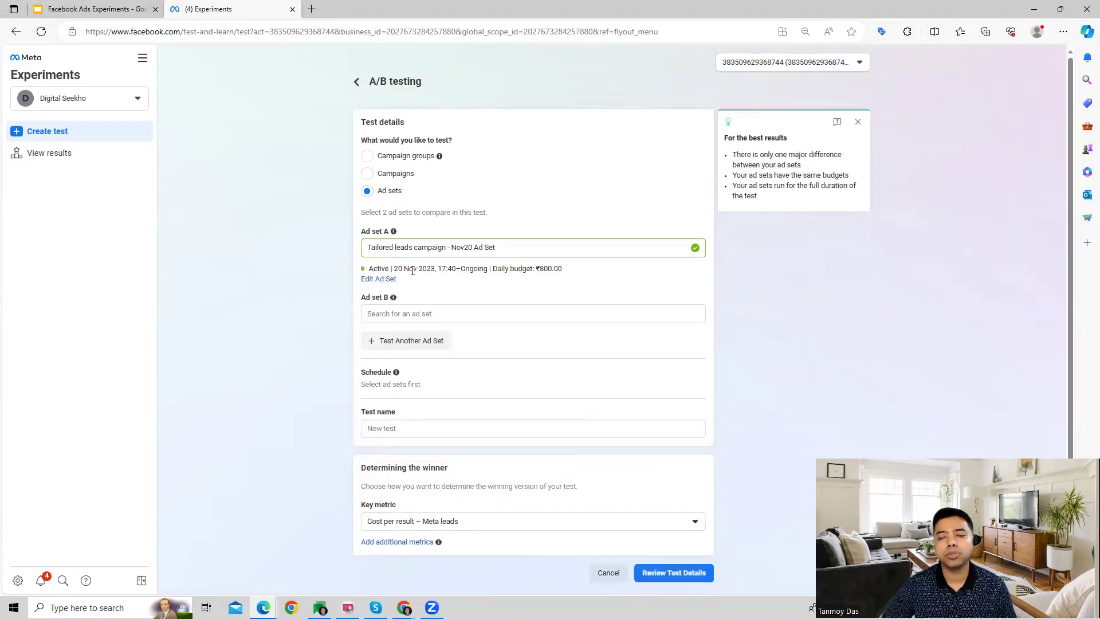
left_click(388, 314)
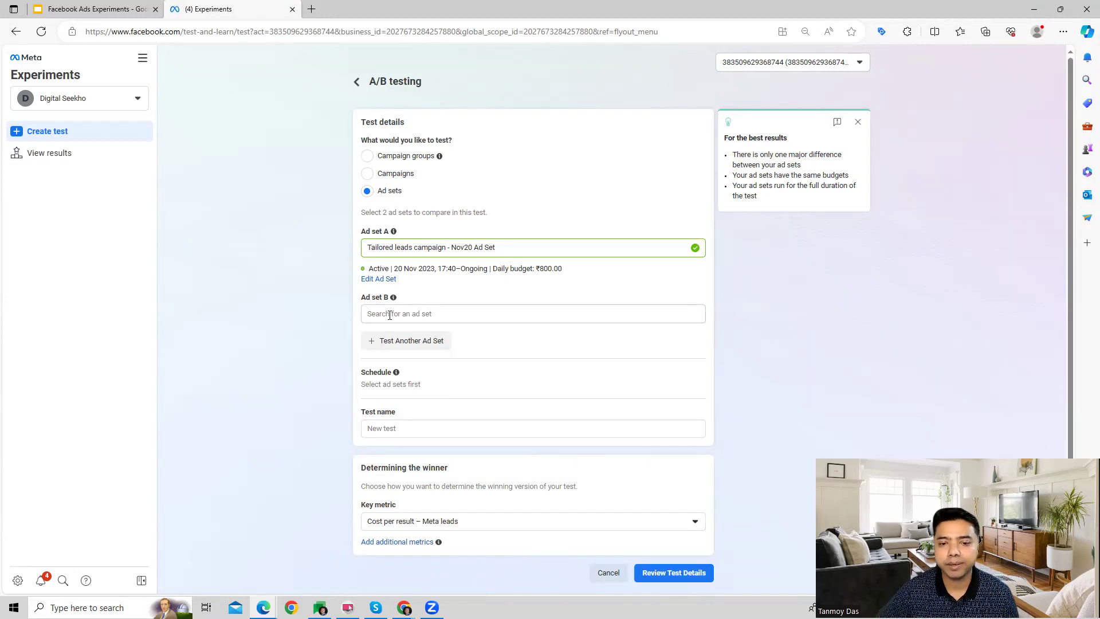
left_click(392, 345)
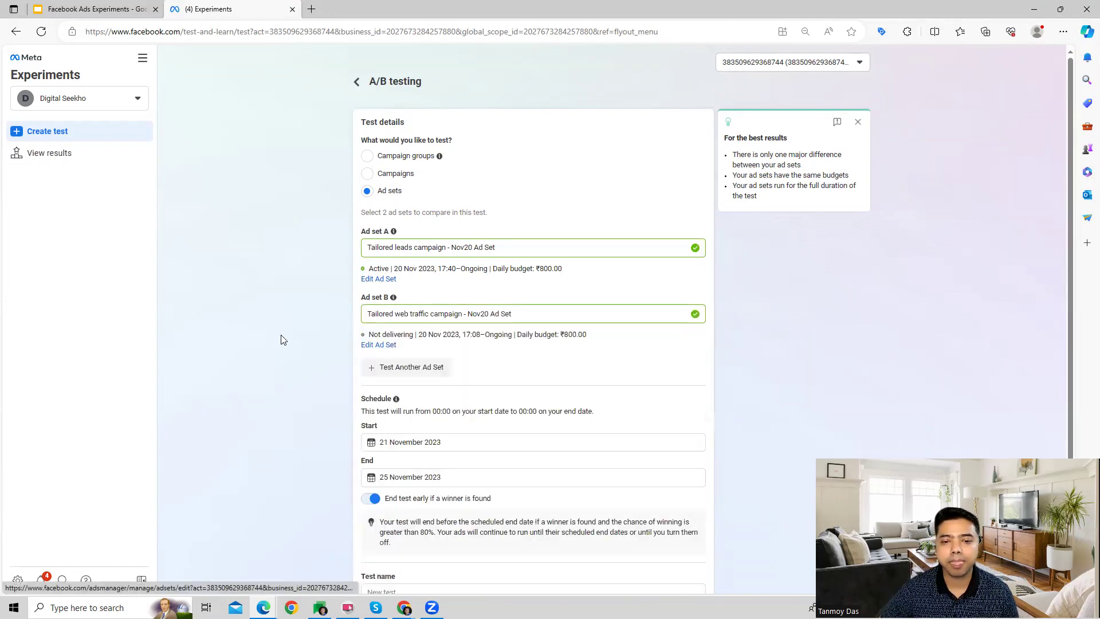
scroll(292, 364, "down", 4)
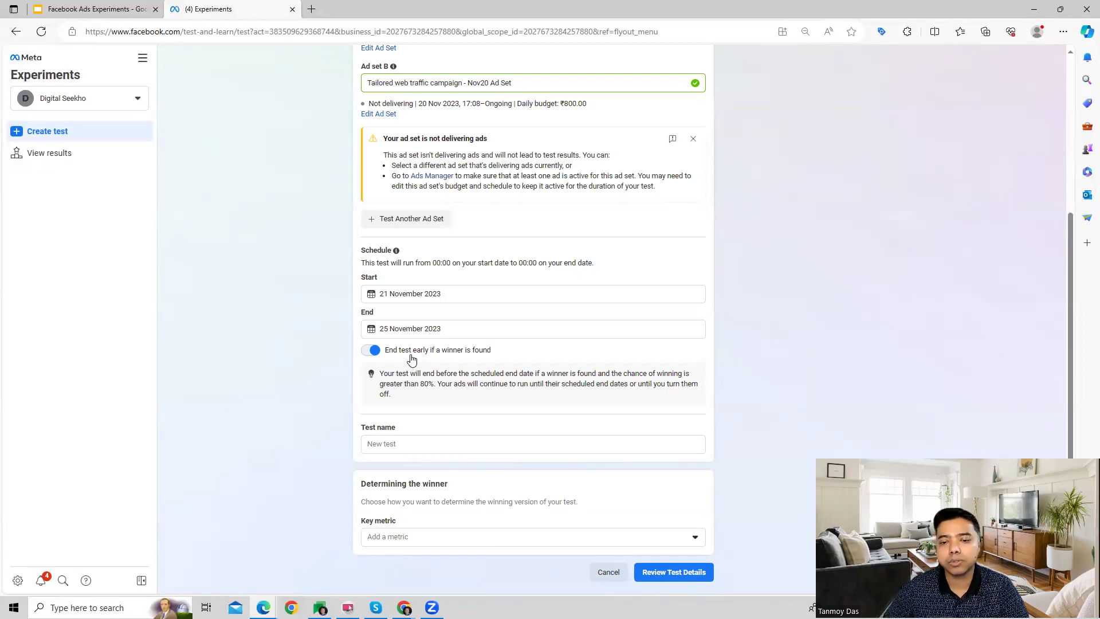
Note the tip's 80% early-winner threshold, then enter TestNew as the test name
left_click_drag(647, 373, 698, 382)
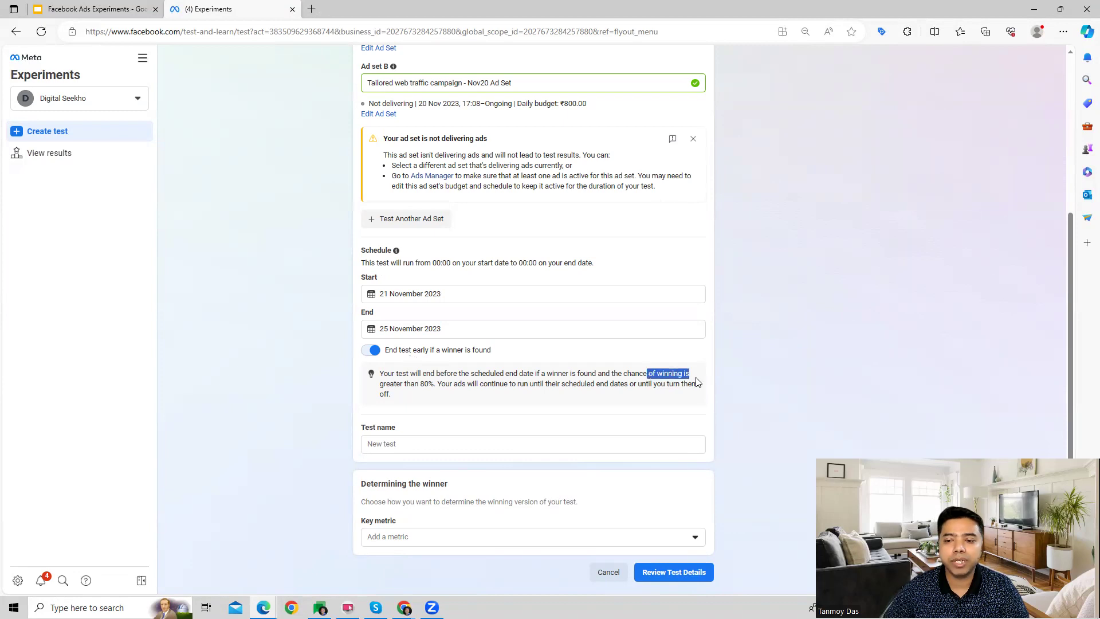
left_click_drag(400, 384, 431, 392)
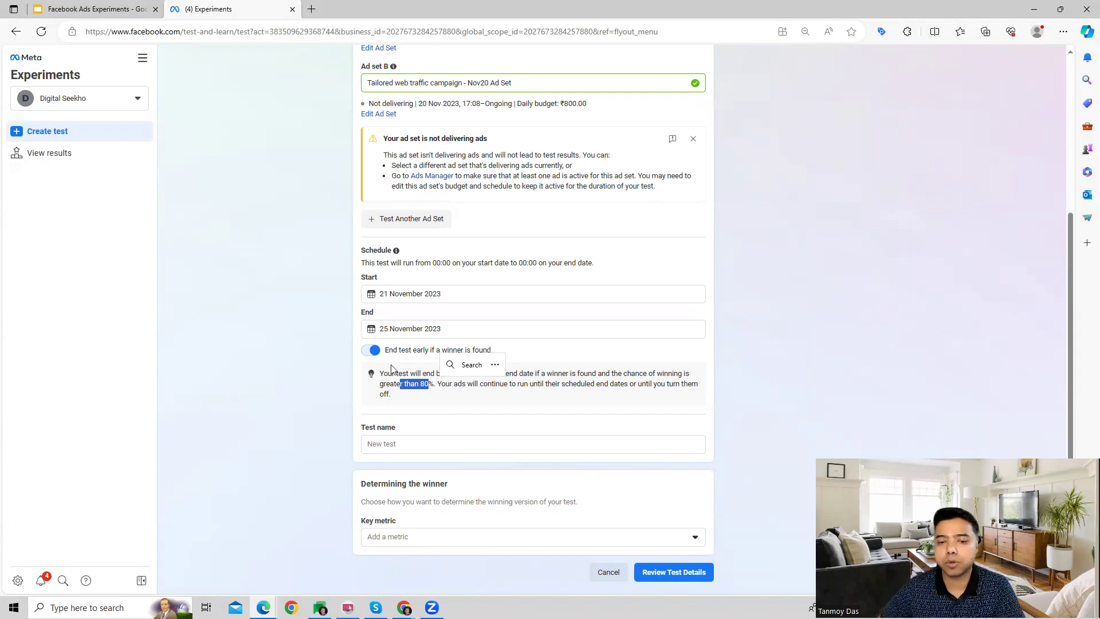
left_click(292, 397)
left_click(374, 445)
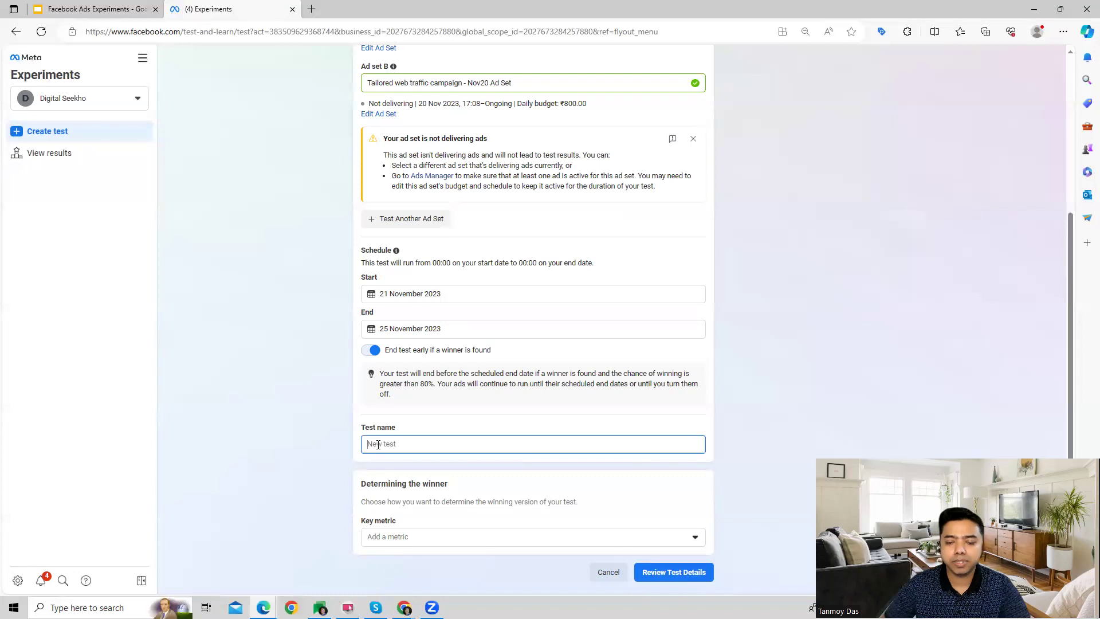
type("Te")
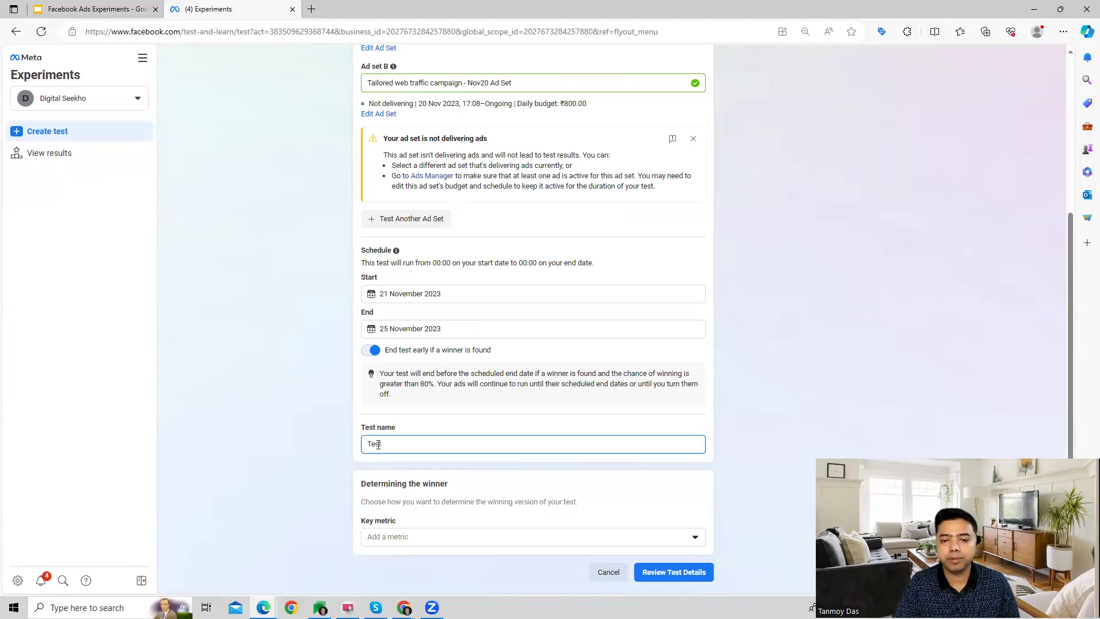
type("stNew")
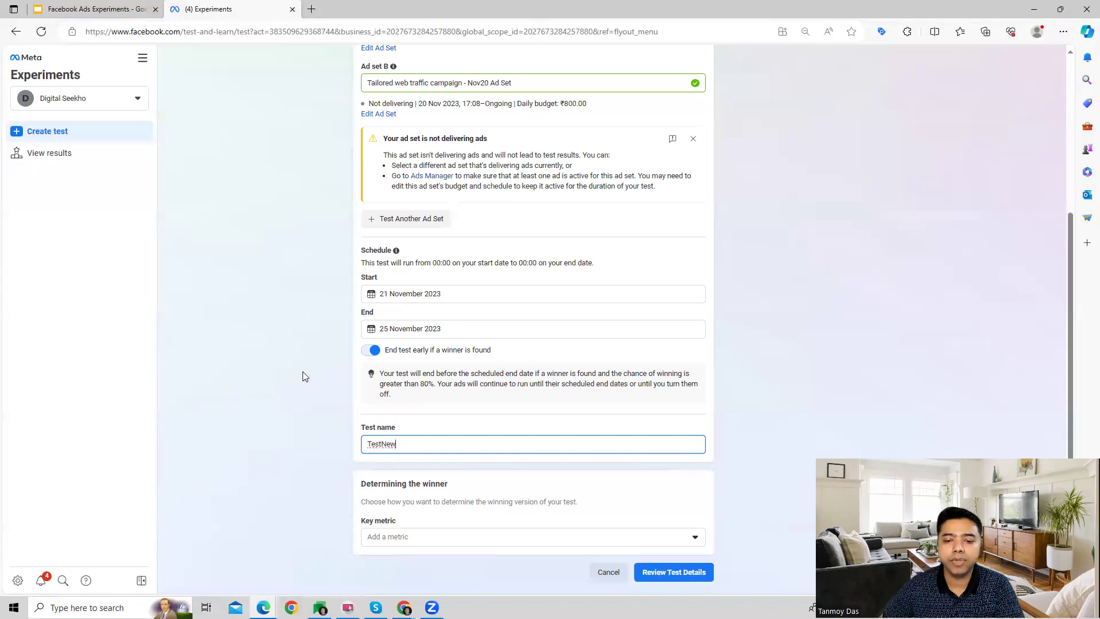
Set Cost per purchase as the key metric and open the test details review
left_click(413, 536)
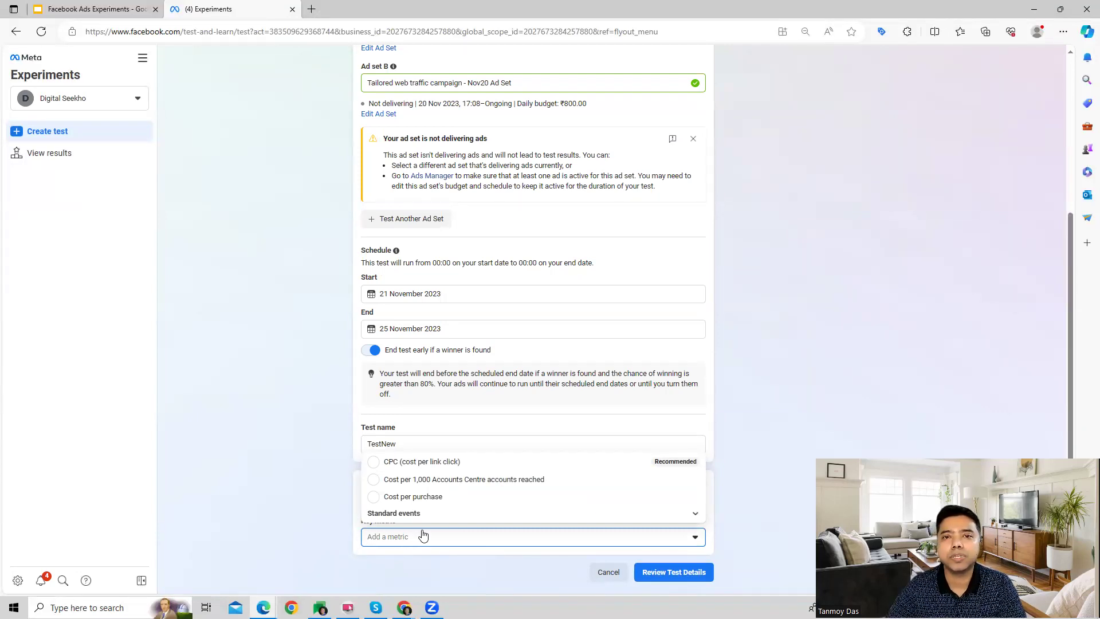
left_click(417, 497)
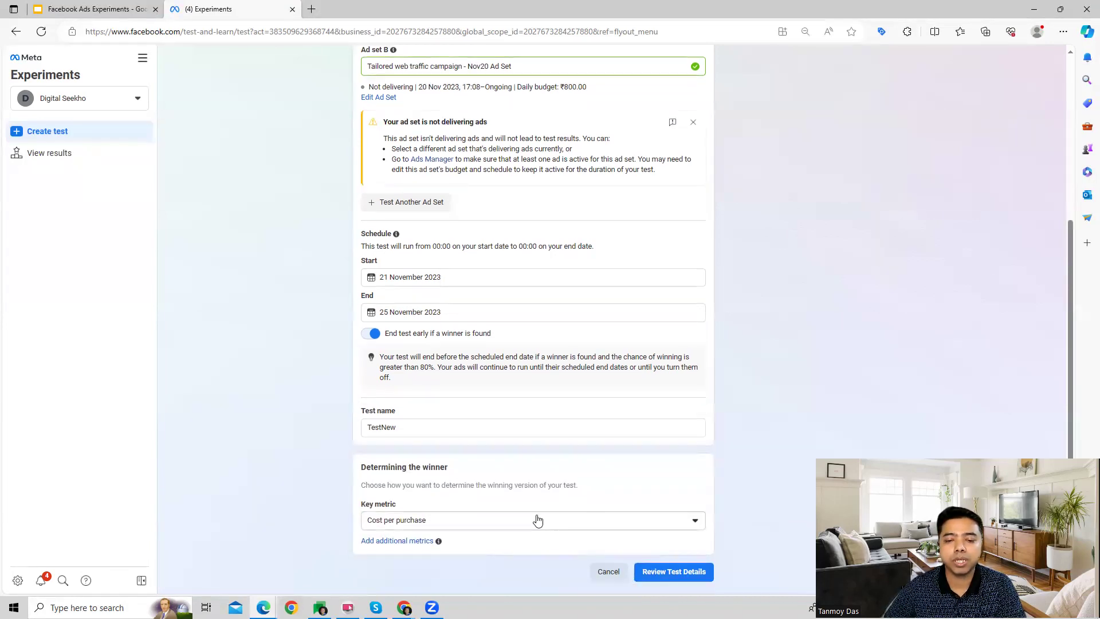
left_click(662, 574)
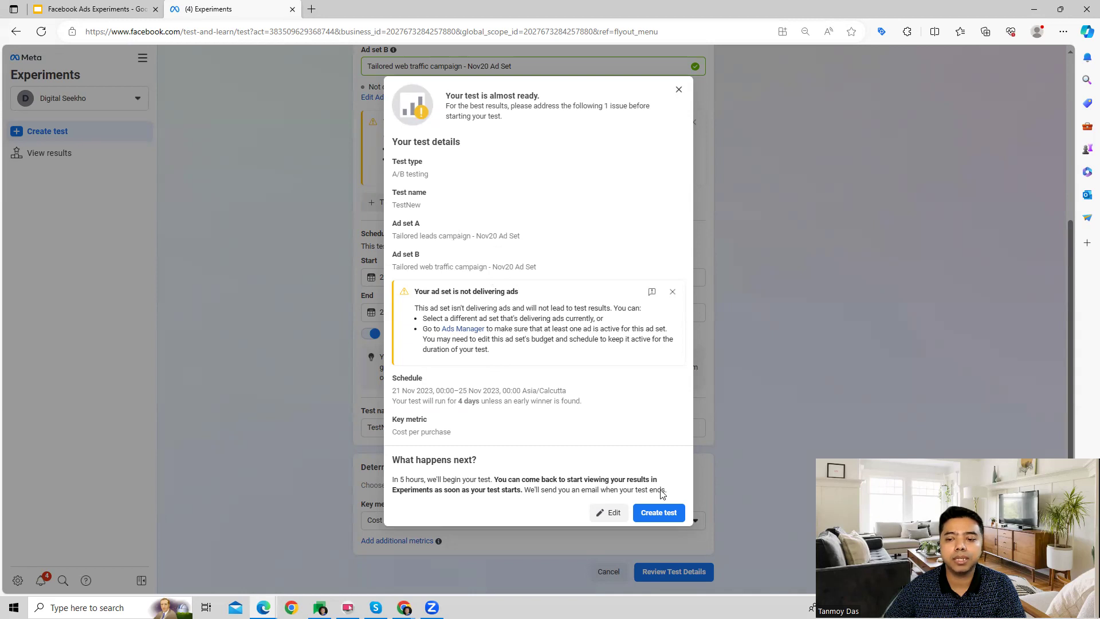
Create the TestNew test and view the list of existing tests
left_click(657, 515)
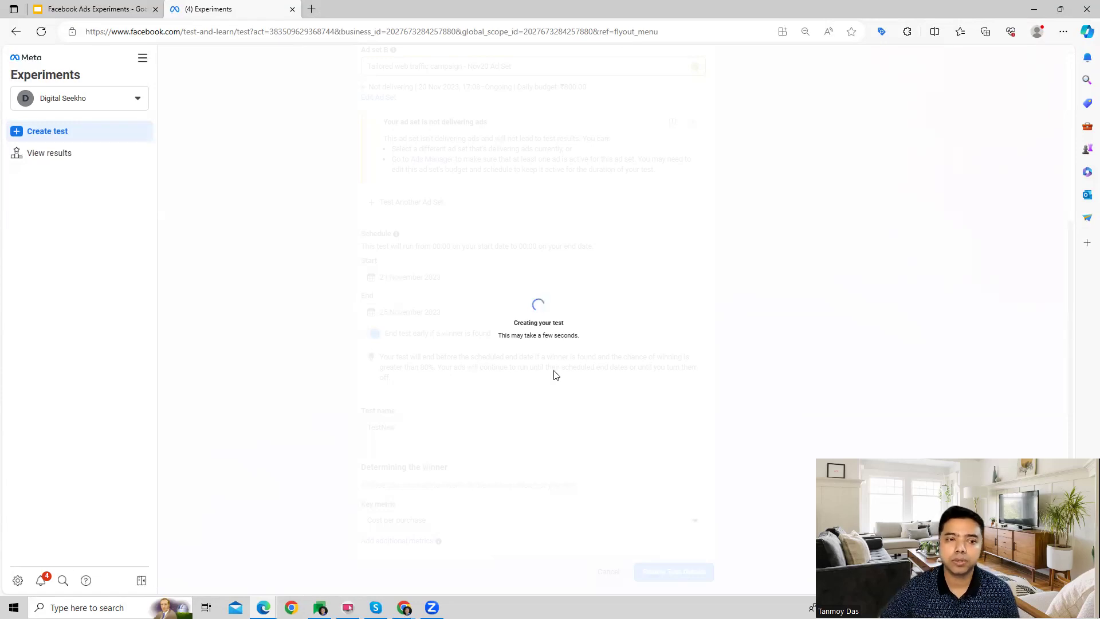
left_click(55, 155)
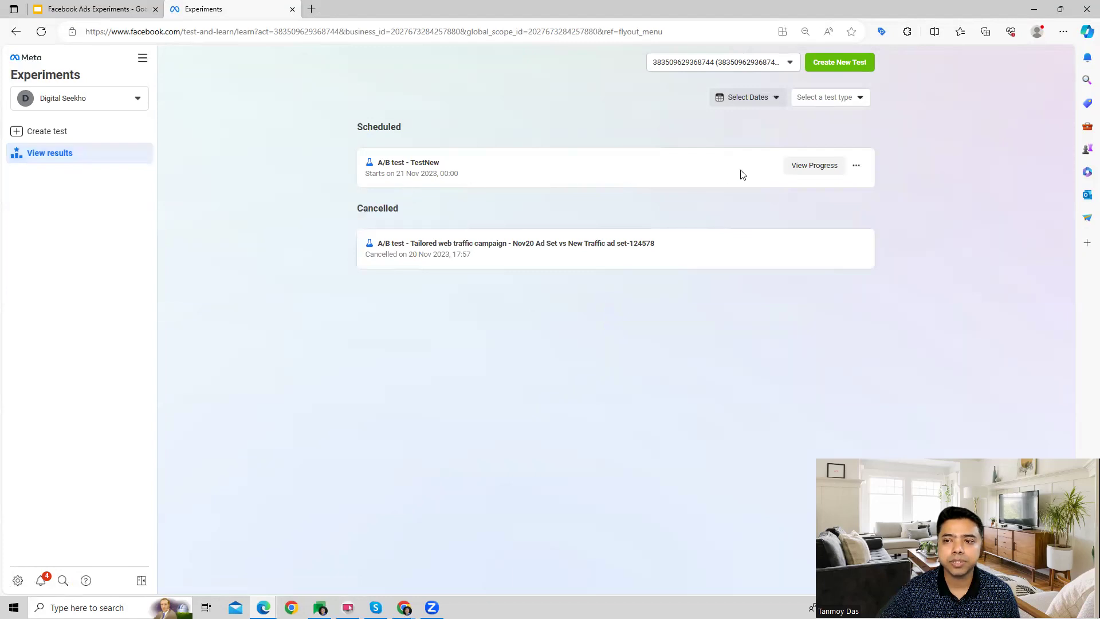
Open the progress report for the scheduled A/B test TestNew
left_click(804, 167)
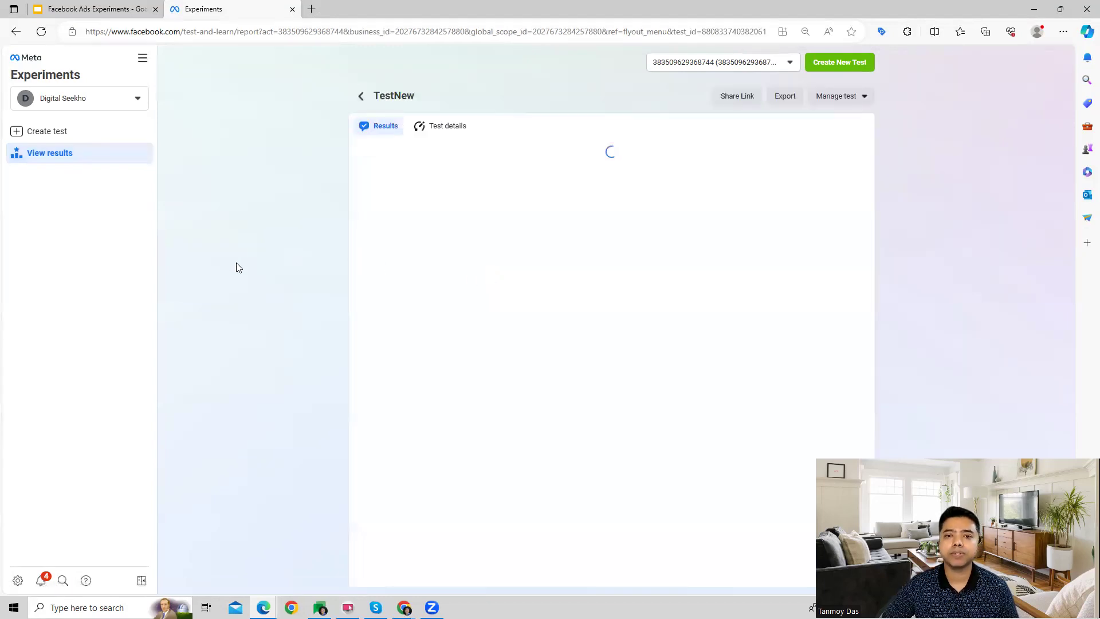